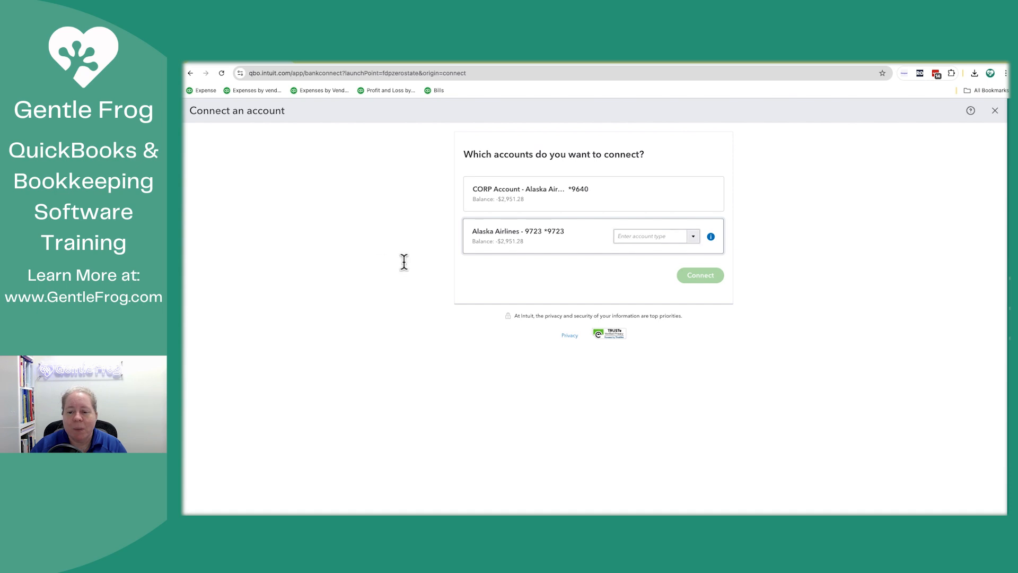
# - Match the Alaska Airlines card to the existing Savings bank account
pyautogui.click(691, 236)
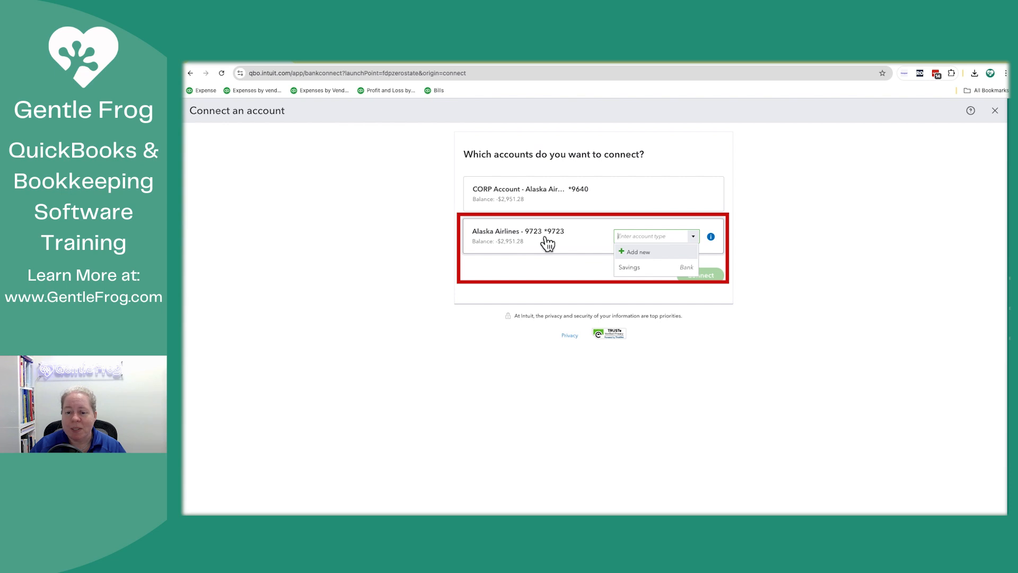
pyautogui.click(629, 268)
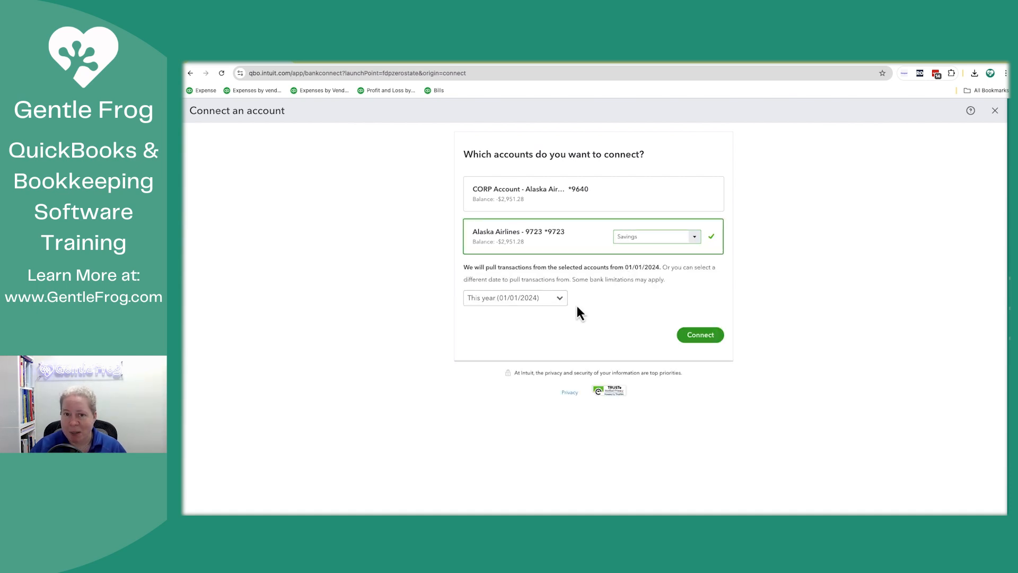
pyautogui.click(697, 239)
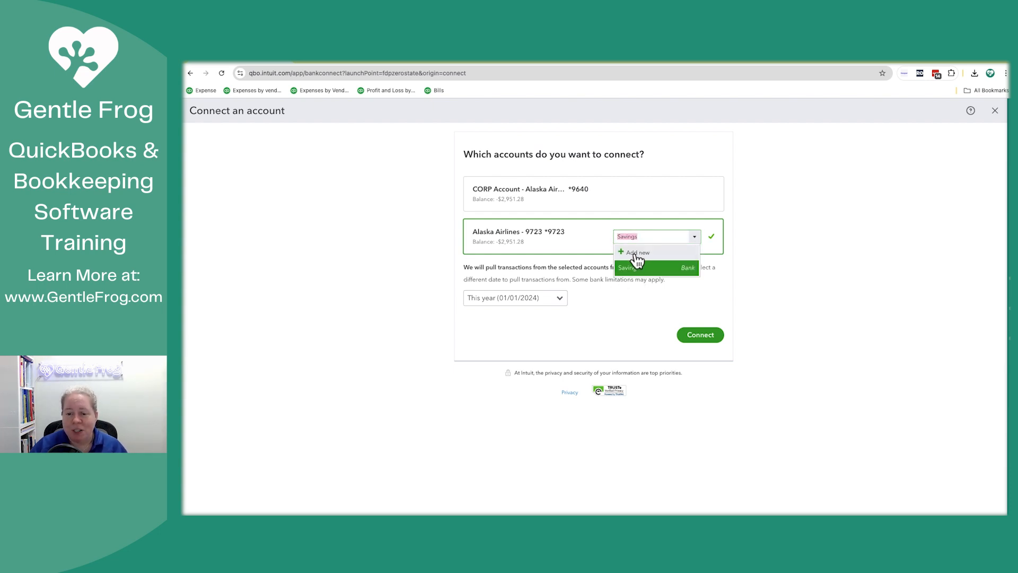
pyautogui.click(635, 254)
pyautogui.click(518, 210)
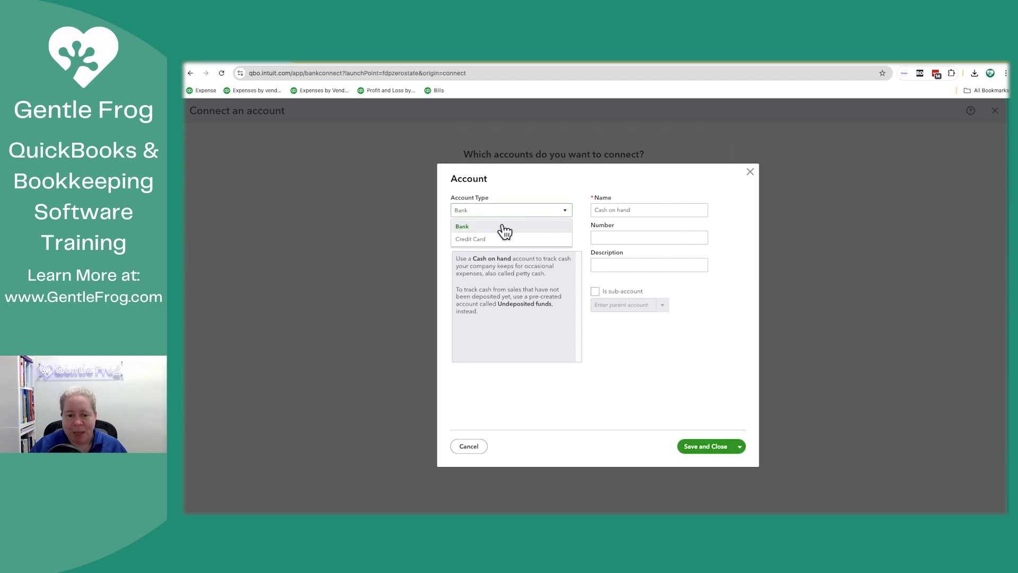
pyautogui.click(495, 238)
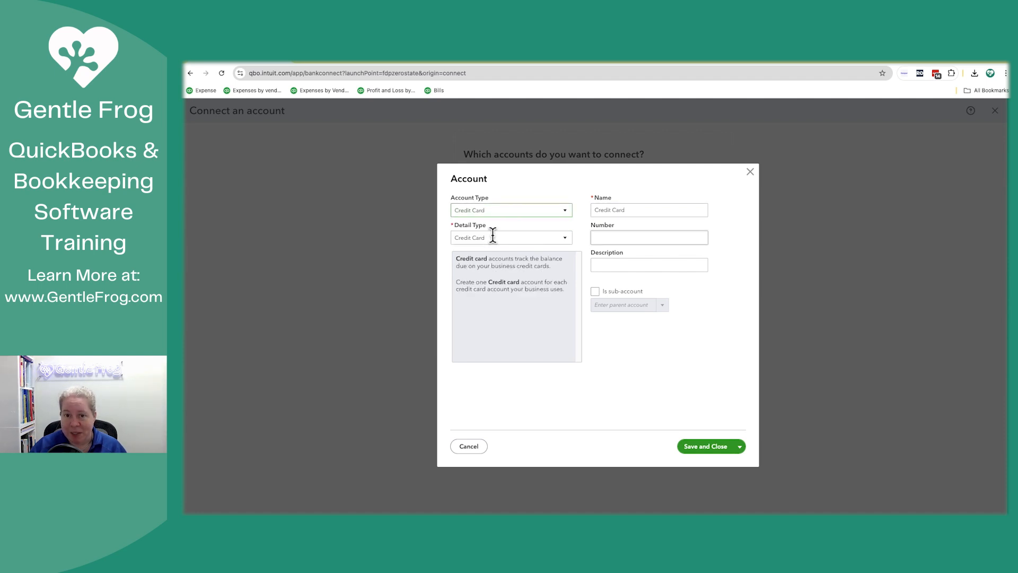
pyautogui.click(750, 175)
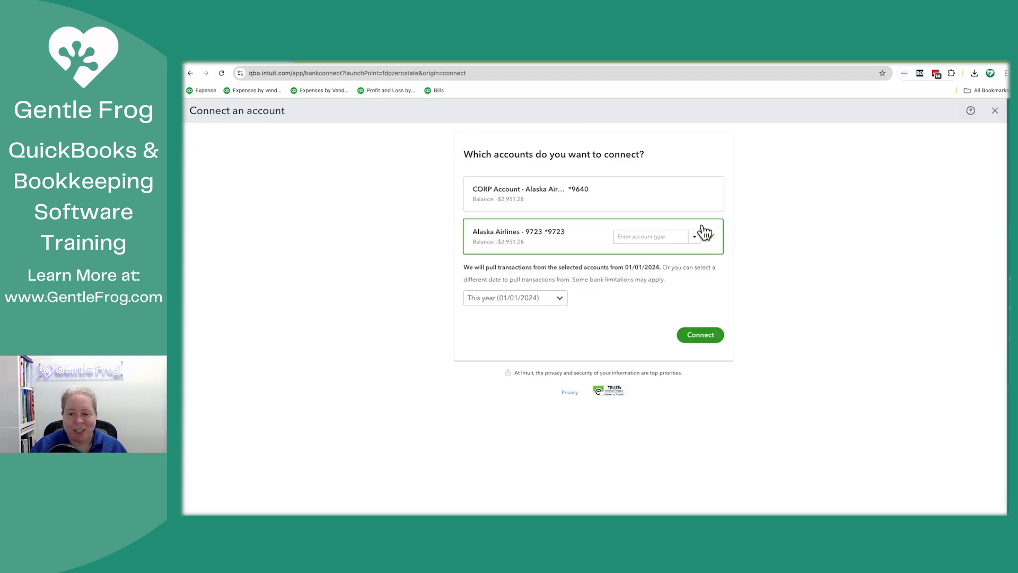
# - Connect the Alaska Airlines card to the Savings account, pulling transactions from this month (07/01/2024), and finish the connection
pyautogui.click(693, 237)
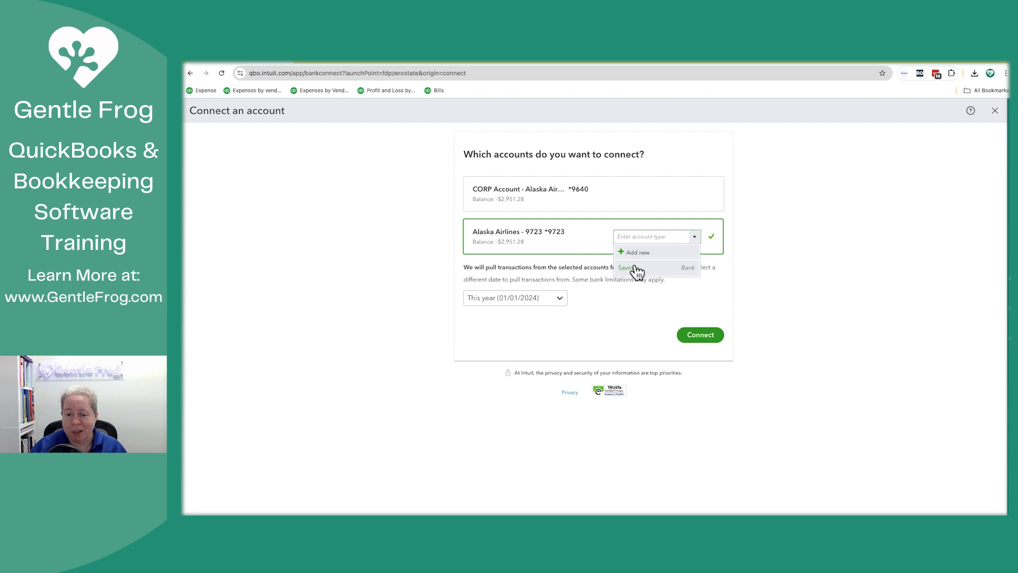
pyautogui.click(636, 268)
pyautogui.click(561, 297)
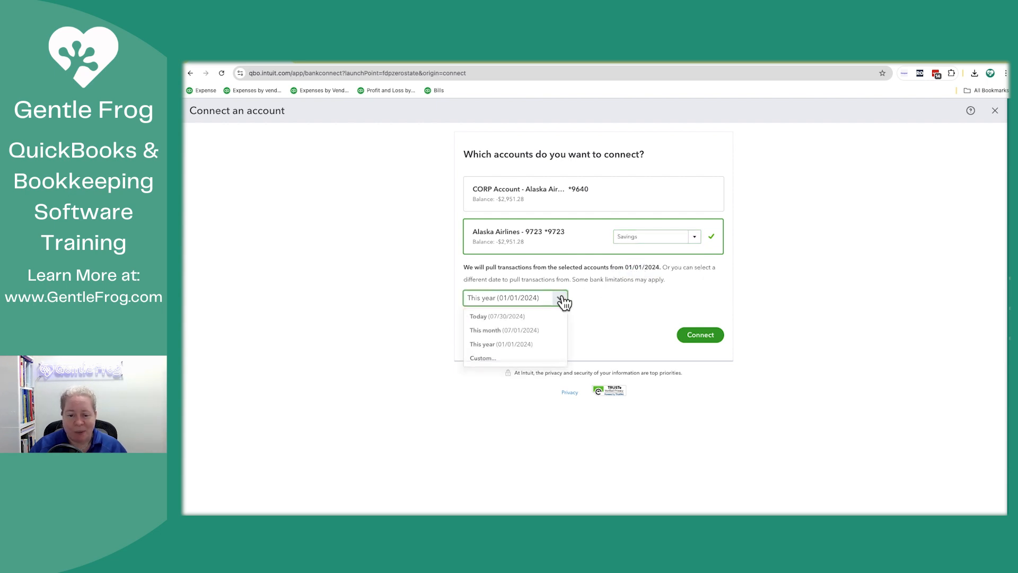
pyautogui.click(519, 330)
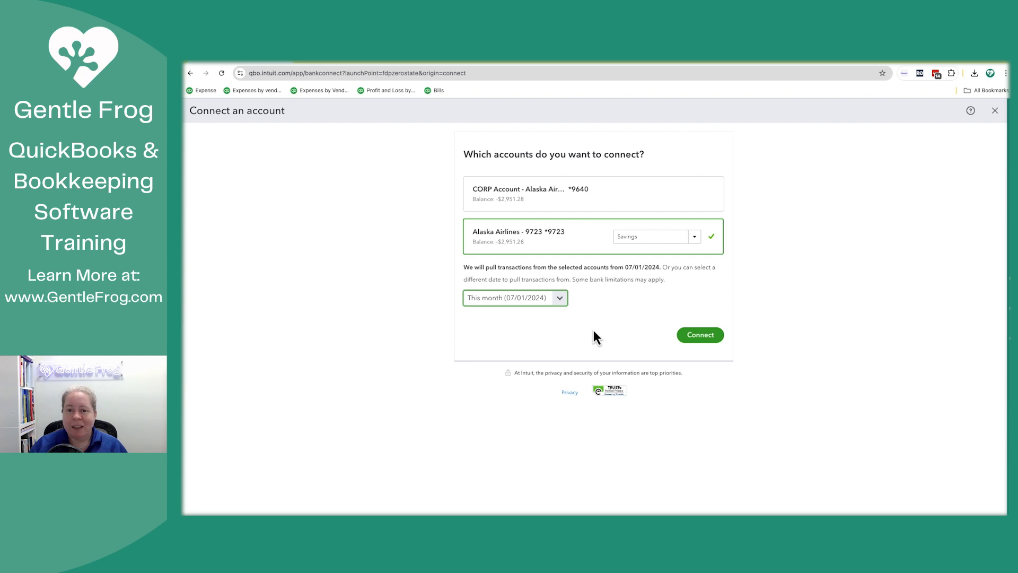
pyautogui.click(698, 336)
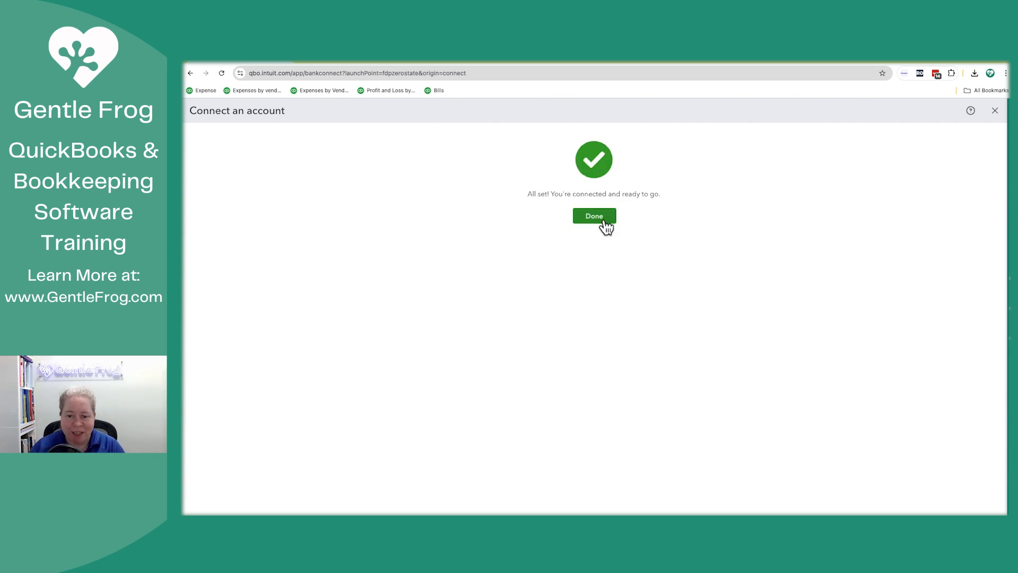
pyautogui.click(604, 222)
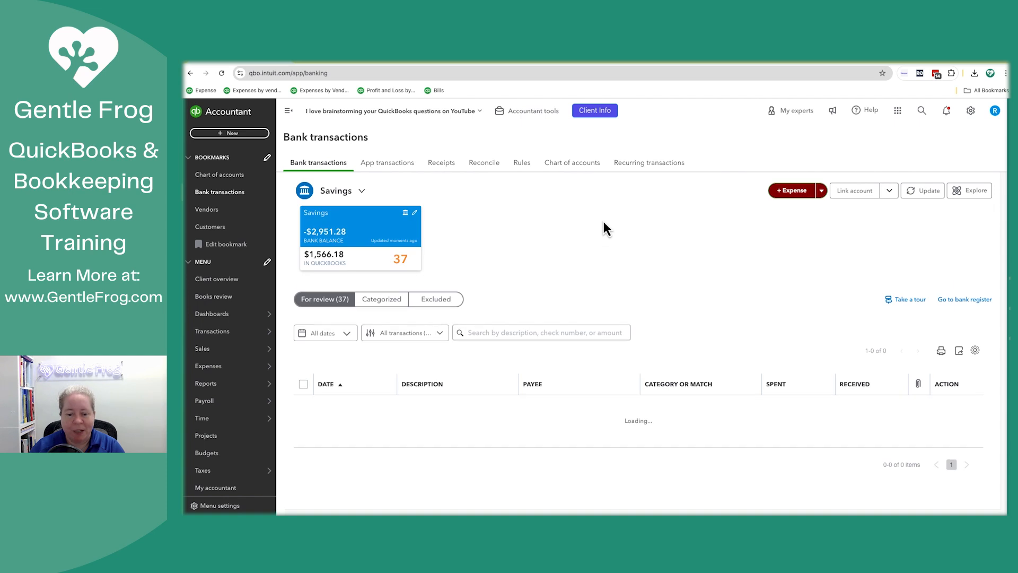
# - Select all the Savings bank transactions awaiting review and accept them as one batch
pyautogui.scroll(-2, 694, 332)
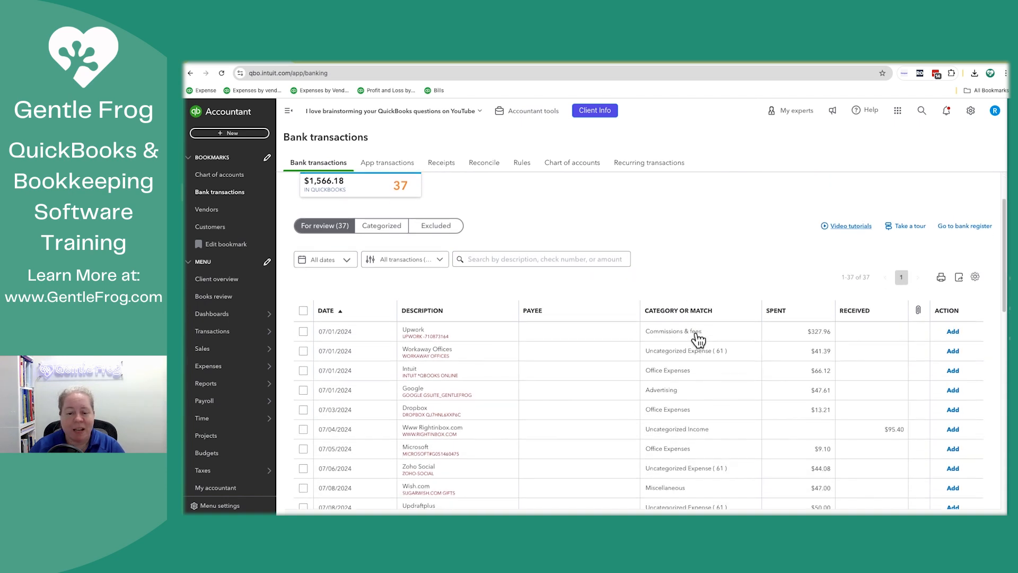
pyautogui.scroll(-2, 697, 339)
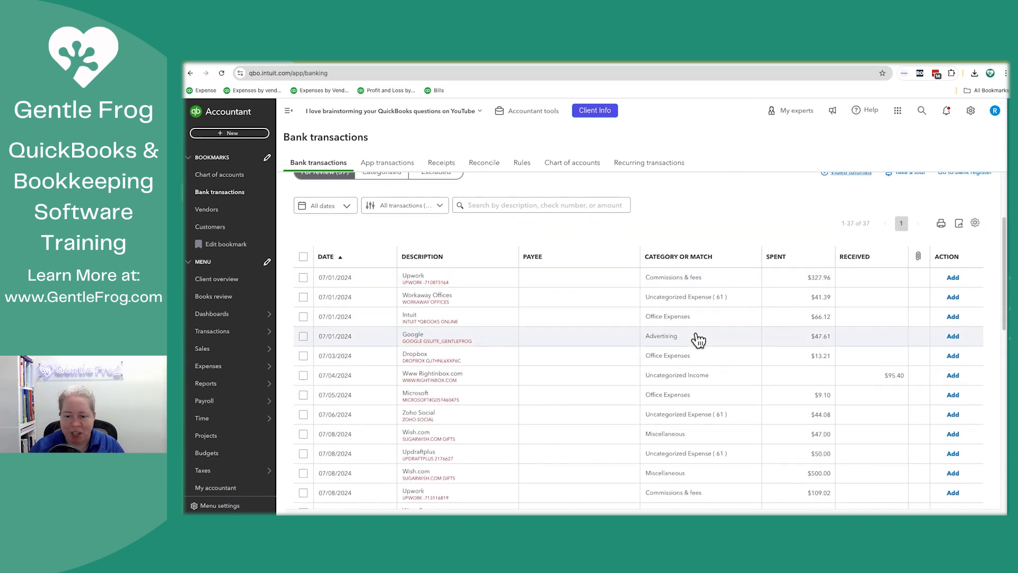
pyautogui.scroll(-6, 698, 340)
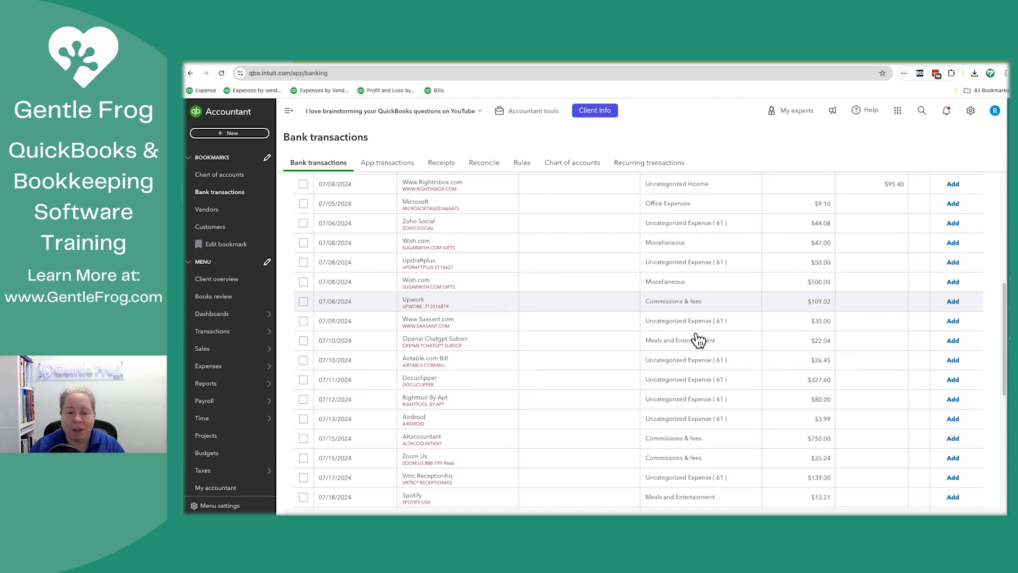
pyautogui.scroll(5, 698, 339)
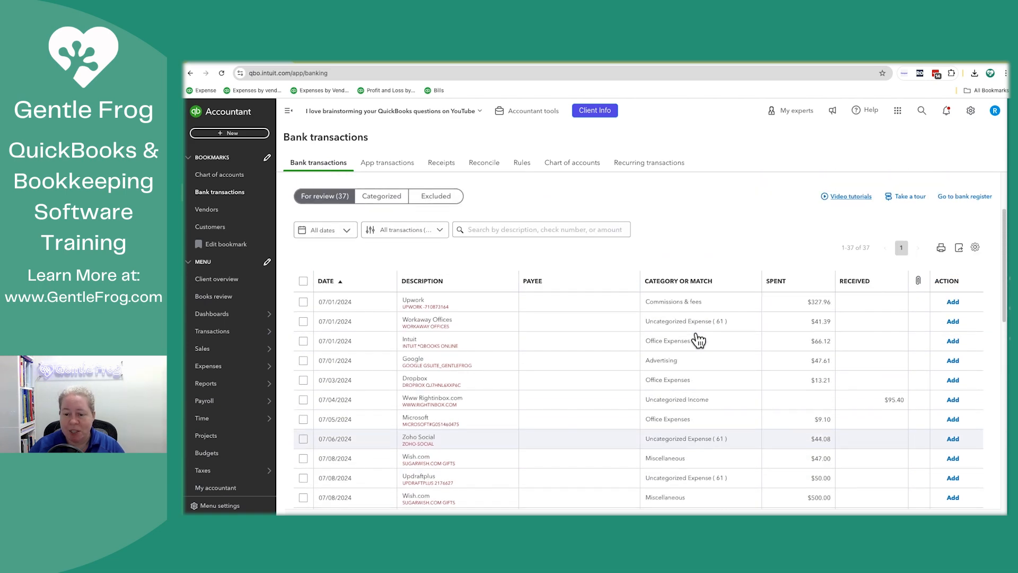
pyautogui.click(303, 281)
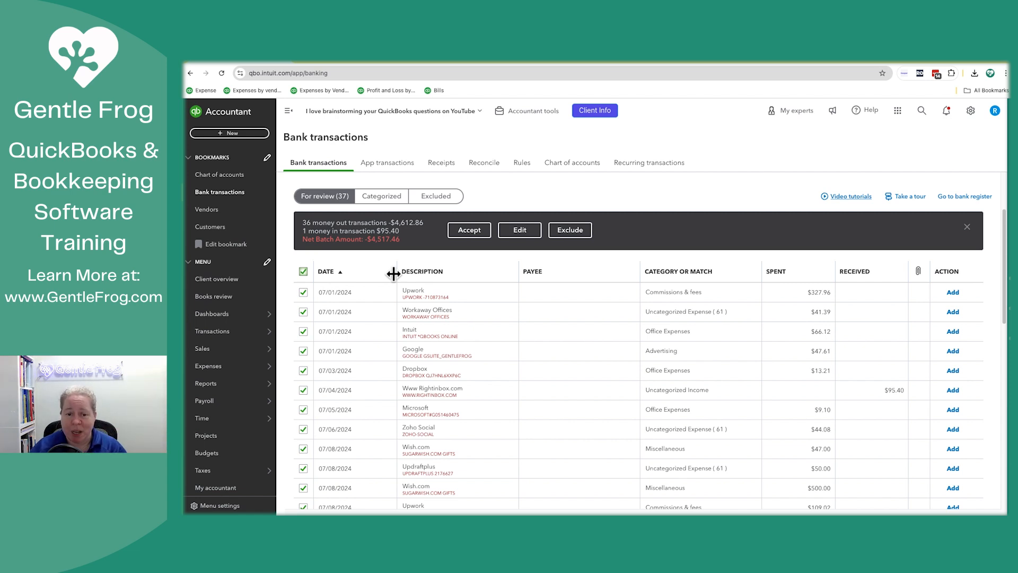
pyautogui.click(460, 234)
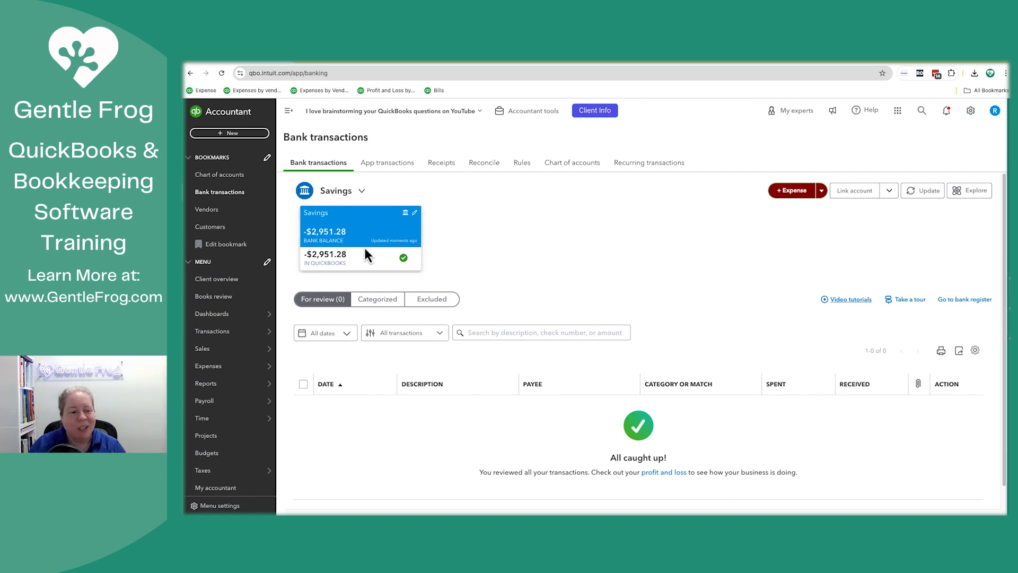
# - Run the Balance Sheet report with the end date set to 07/30/2024
pyautogui.moveTo(229, 331)
pyautogui.moveTo(228, 383)
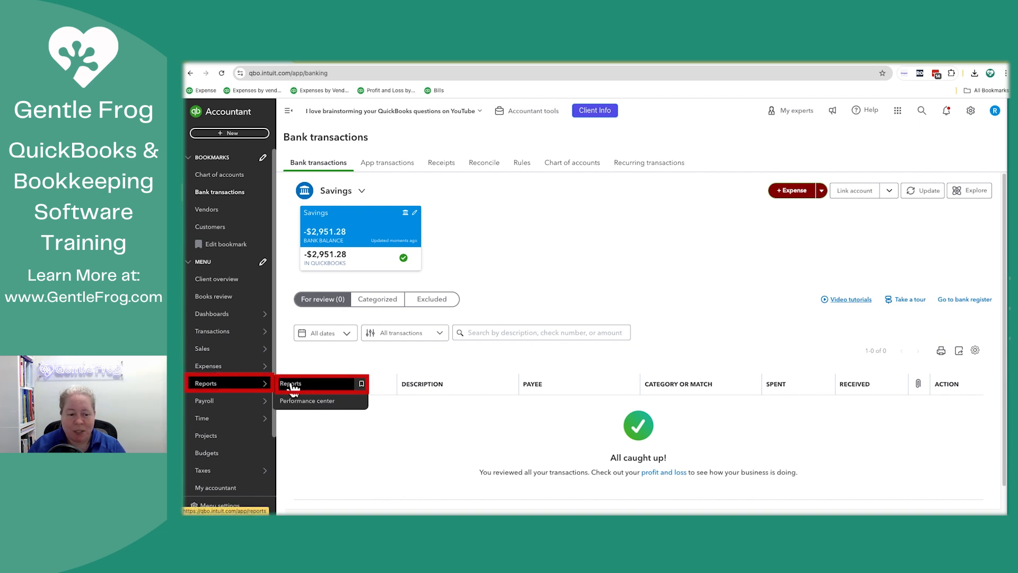
pyautogui.click(291, 384)
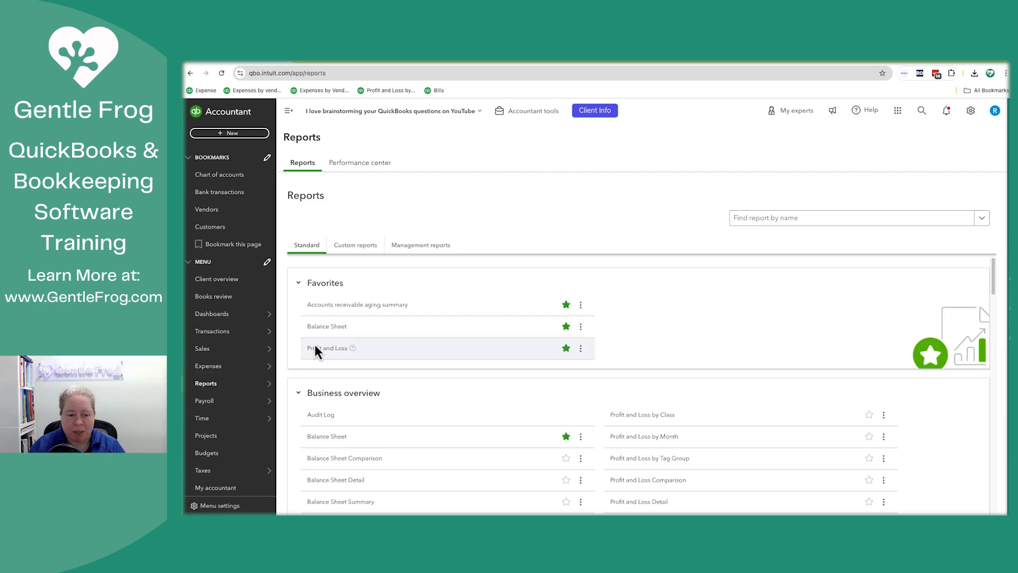
pyautogui.click(326, 326)
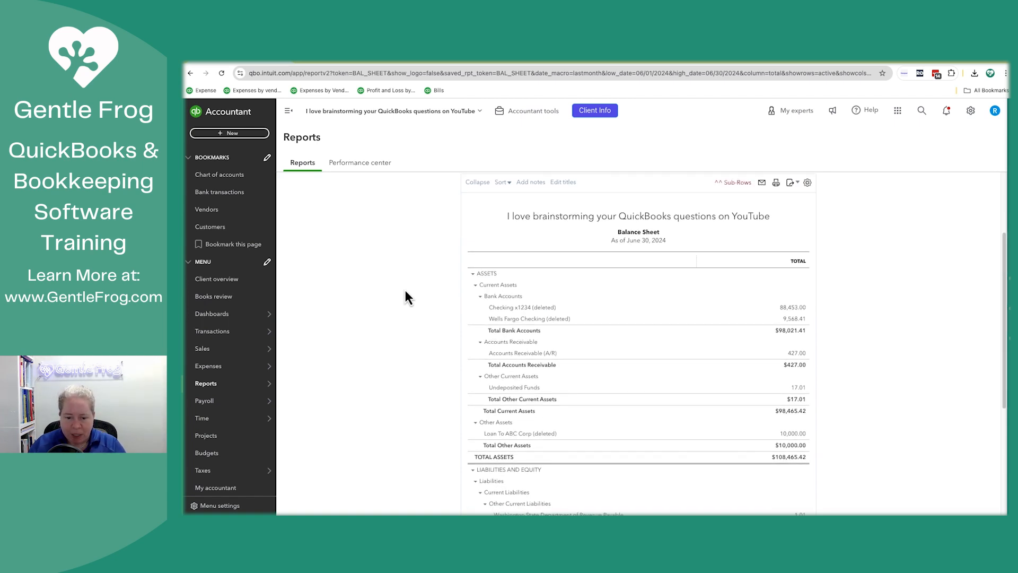
pyautogui.doubleClick(482, 228)
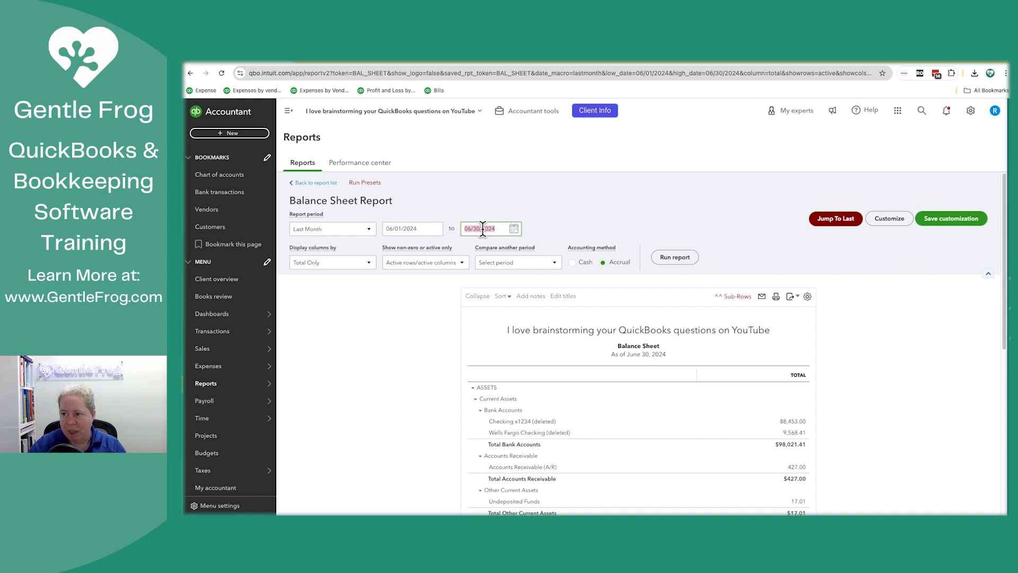
pyautogui.write('07/30/2')
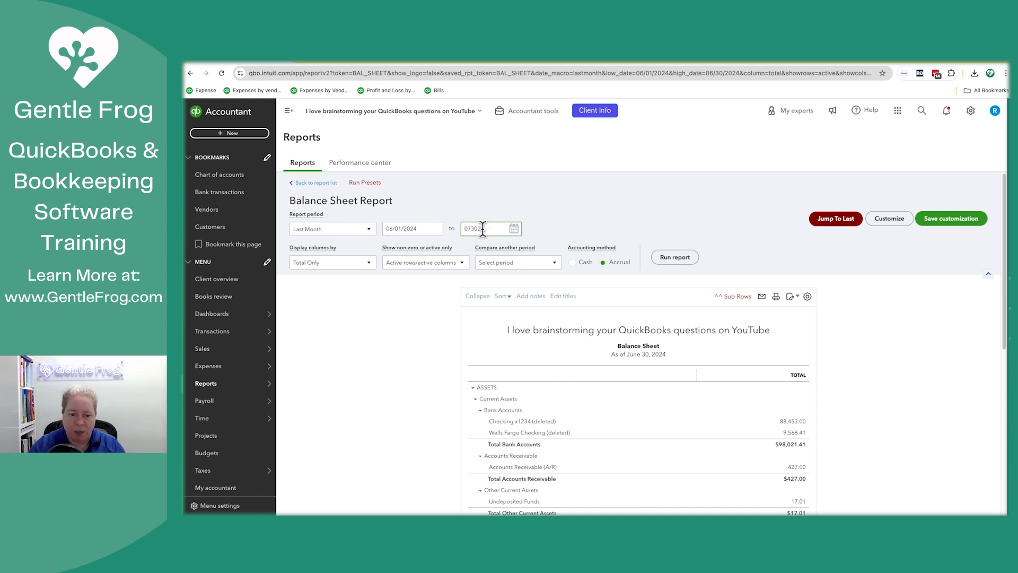
pyautogui.write('024')
pyautogui.click(675, 258)
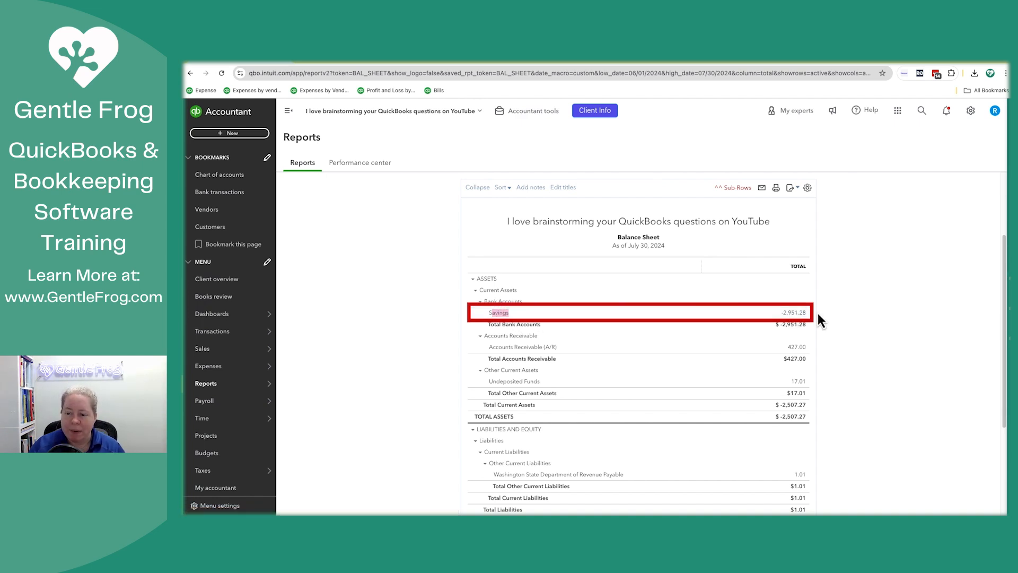
# - Open the transaction report behind the Savings balance and review its entries and split accounts
pyautogui.click(794, 313)
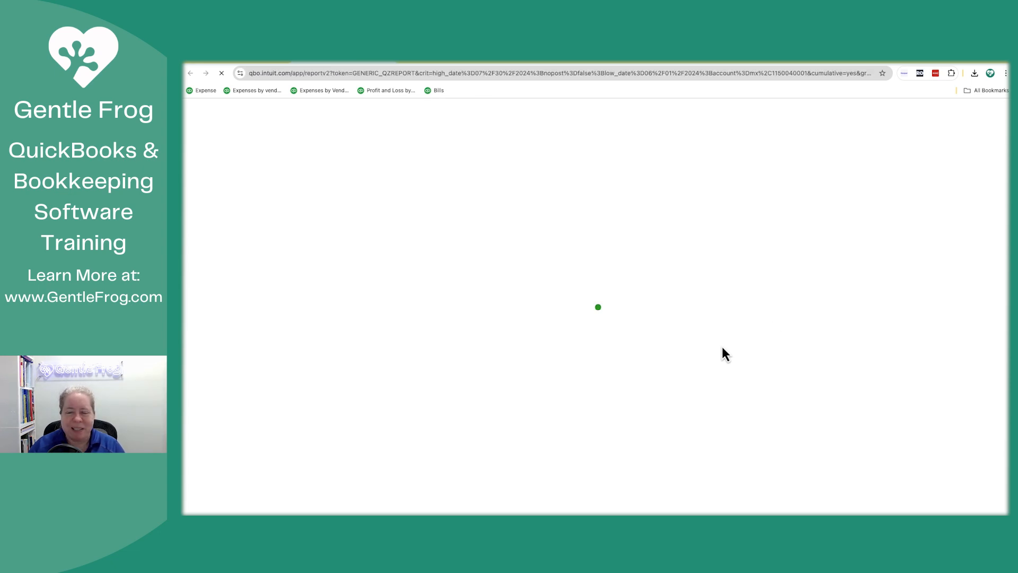
pyautogui.scroll(-1, 722, 352)
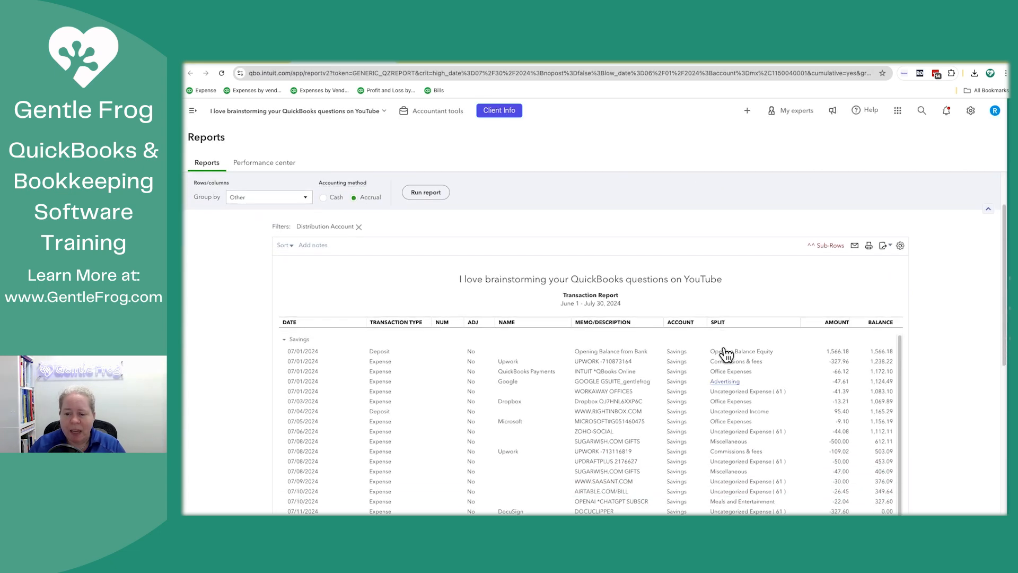
pyautogui.scroll(-1, 769, 427)
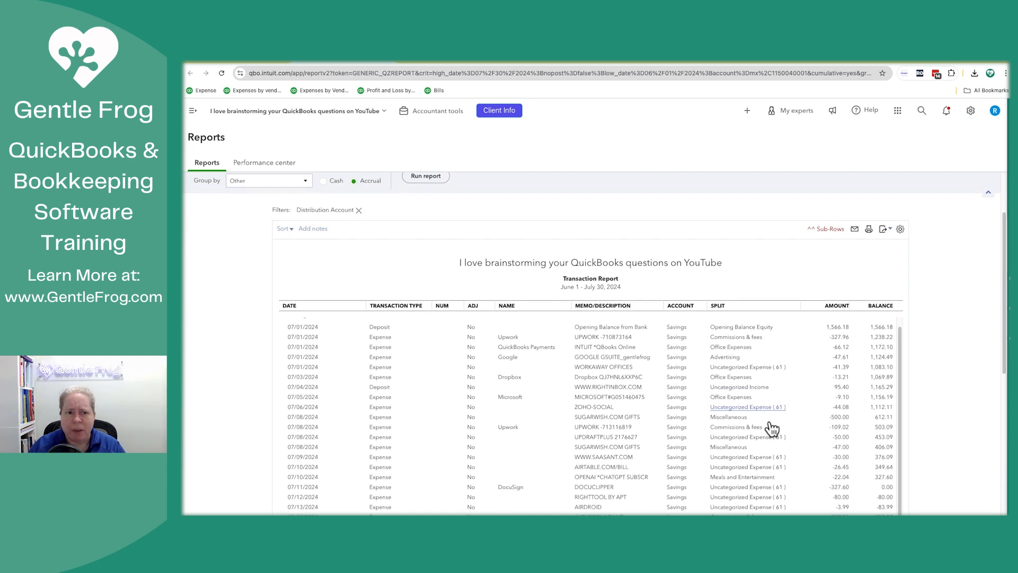
# - Rename the Savings account in the chart of accounts to "B of A Credit Card" and save it
pyautogui.click(193, 112)
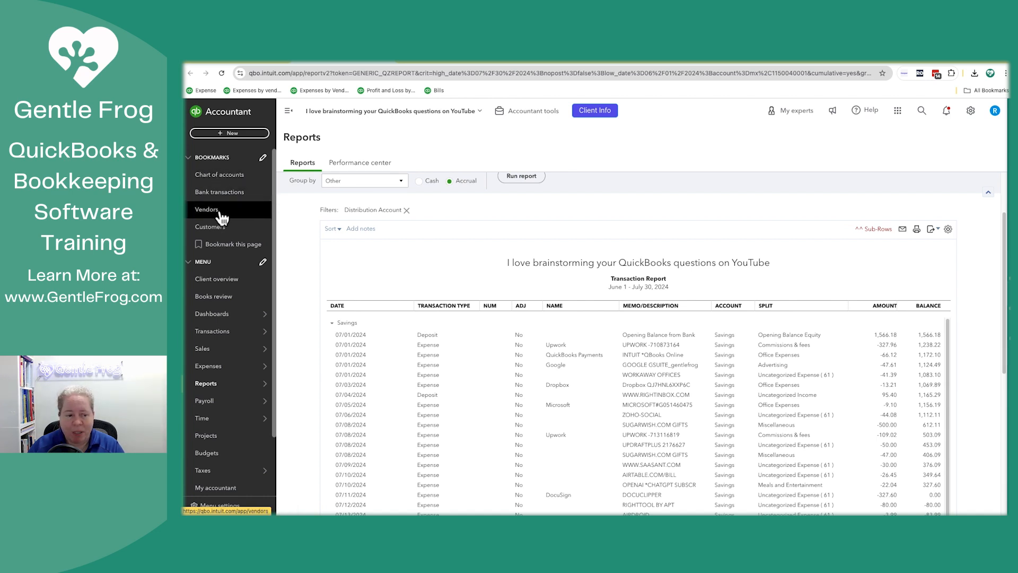
pyautogui.moveTo(225, 332)
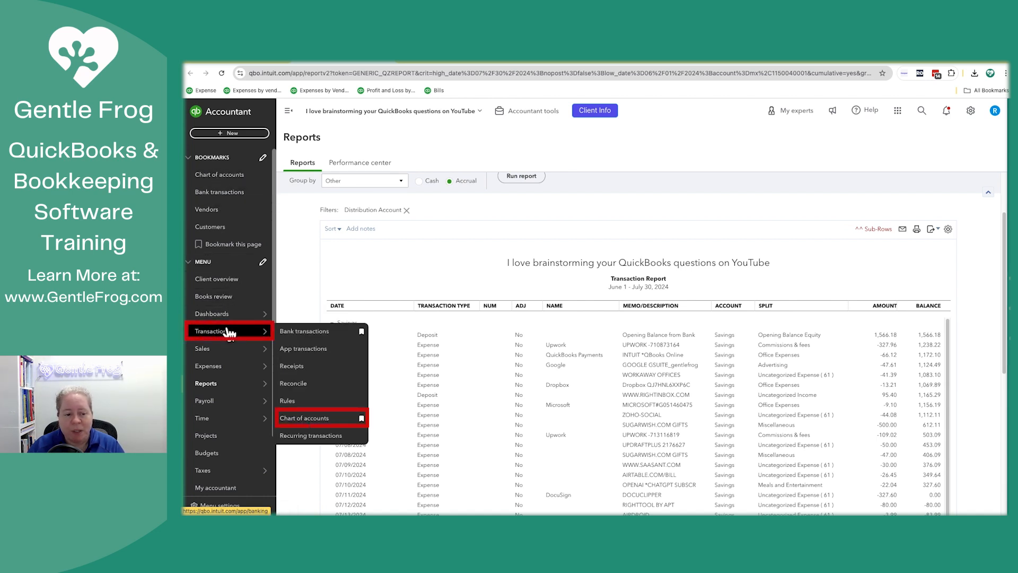
pyautogui.click(316, 419)
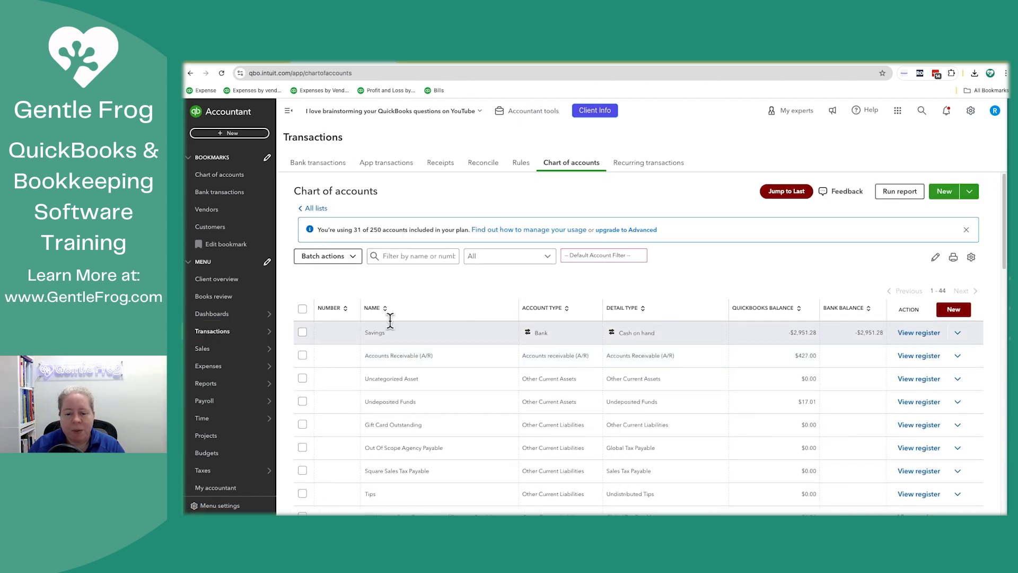
pyautogui.click(957, 333)
pyautogui.click(893, 352)
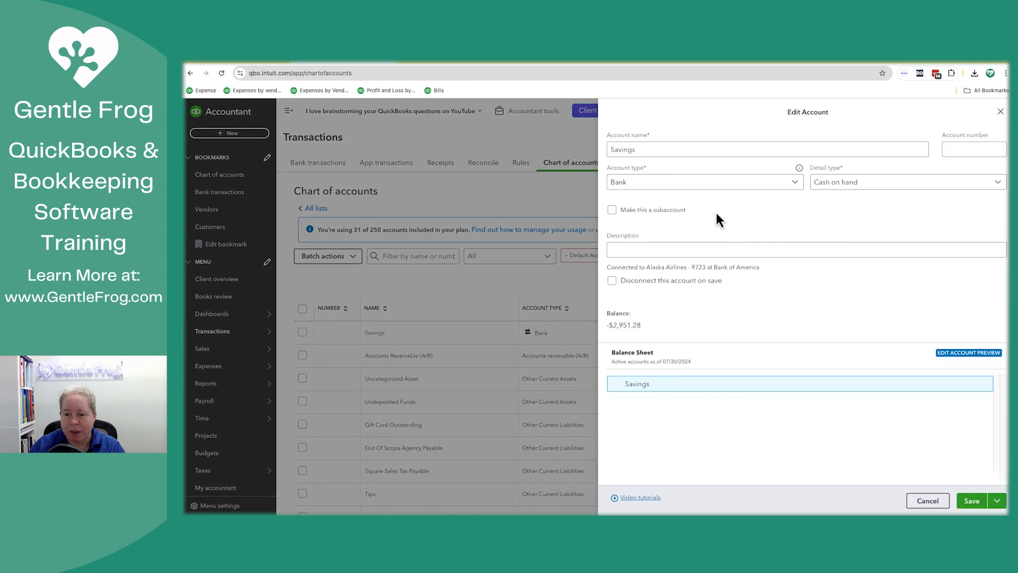
pyautogui.click(640, 150)
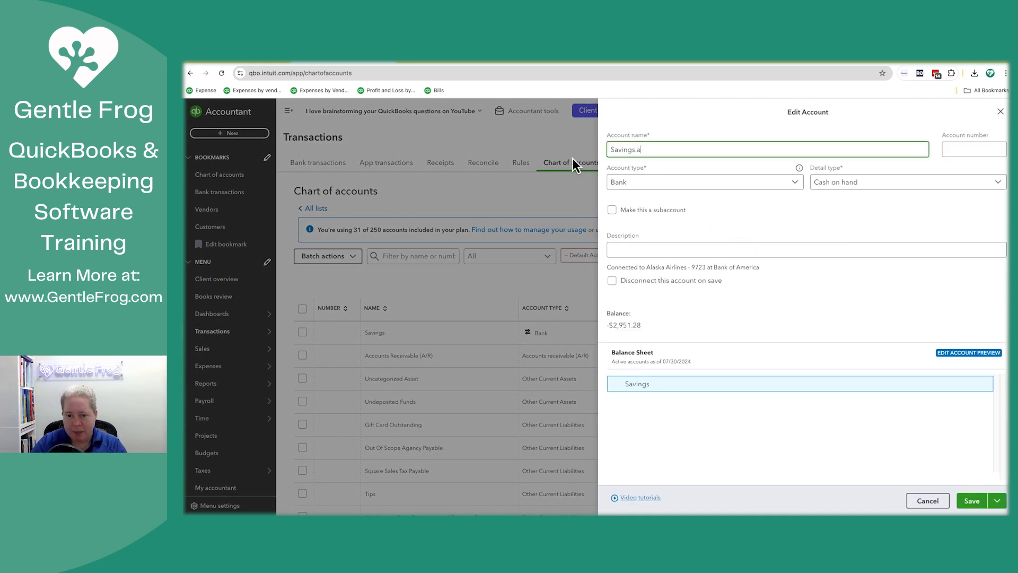
pyautogui.hotkey('ctrl', 'a')
pyautogui.write('B of A Credit Card')
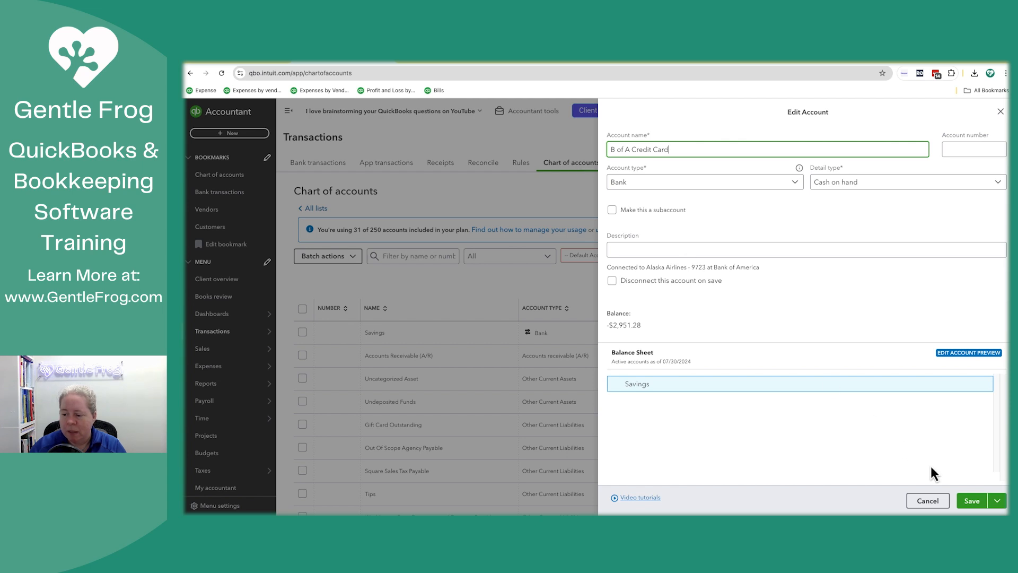
pyautogui.click(971, 501)
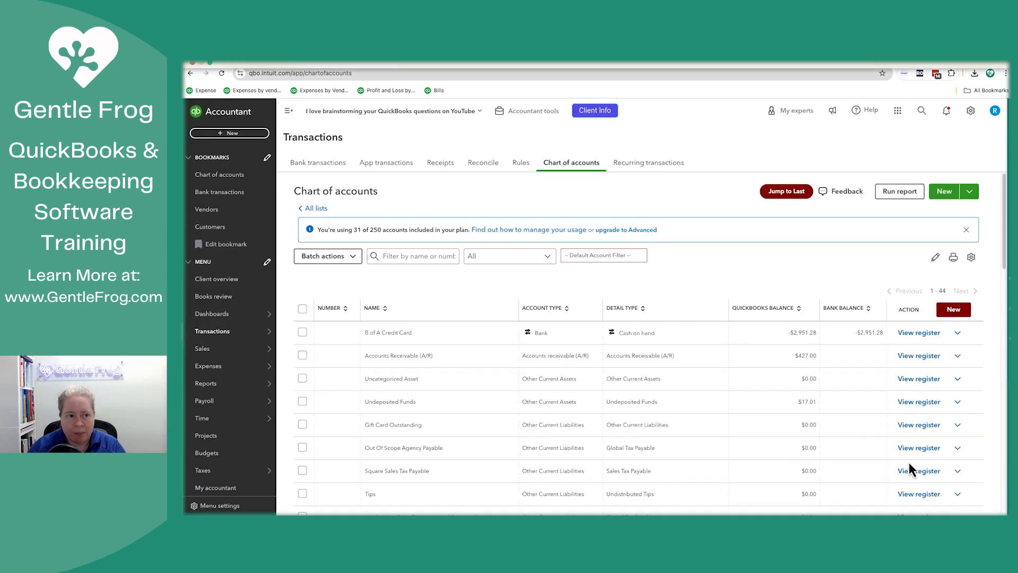
# - Return to the Balance Sheet report and rerun it to check the renamed bank account
pyautogui.click(245, 64)
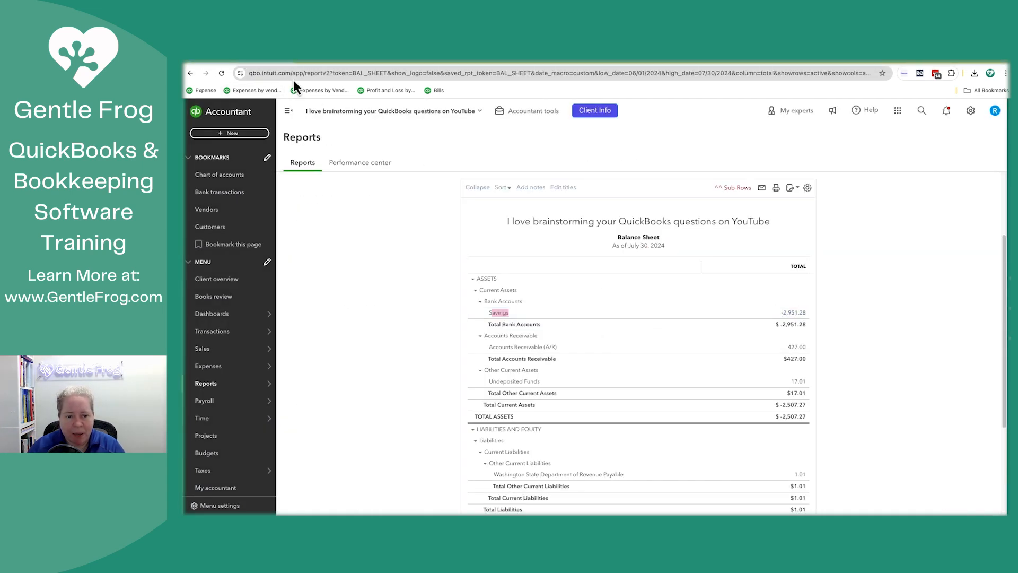
pyautogui.click(673, 259)
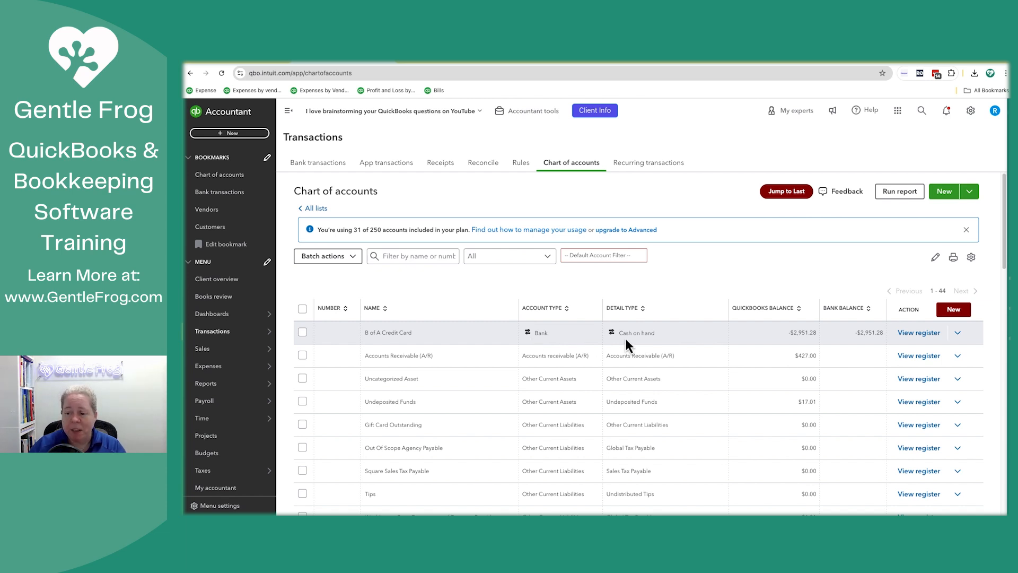
# - Change the B of A Credit Card account's type from Bank to Credit Card, with Credit Card as the detail type, and save it
pyautogui.click(958, 334)
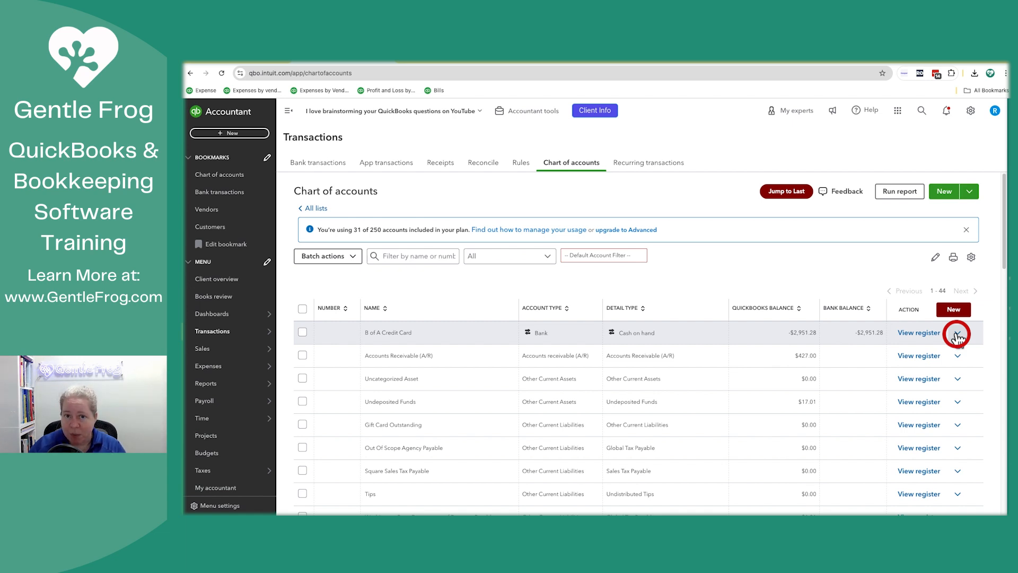
pyautogui.click(958, 334)
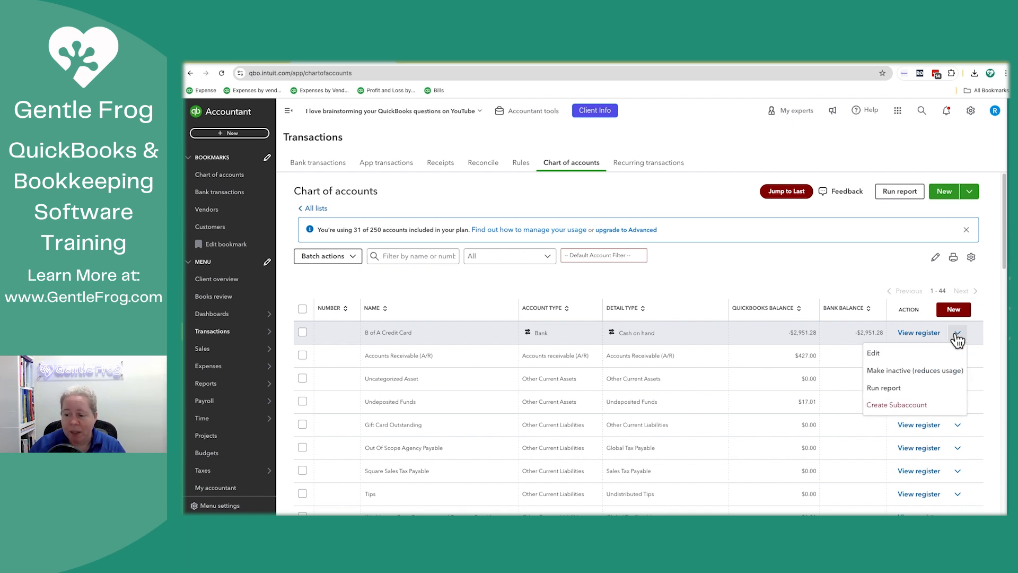
pyautogui.click(880, 353)
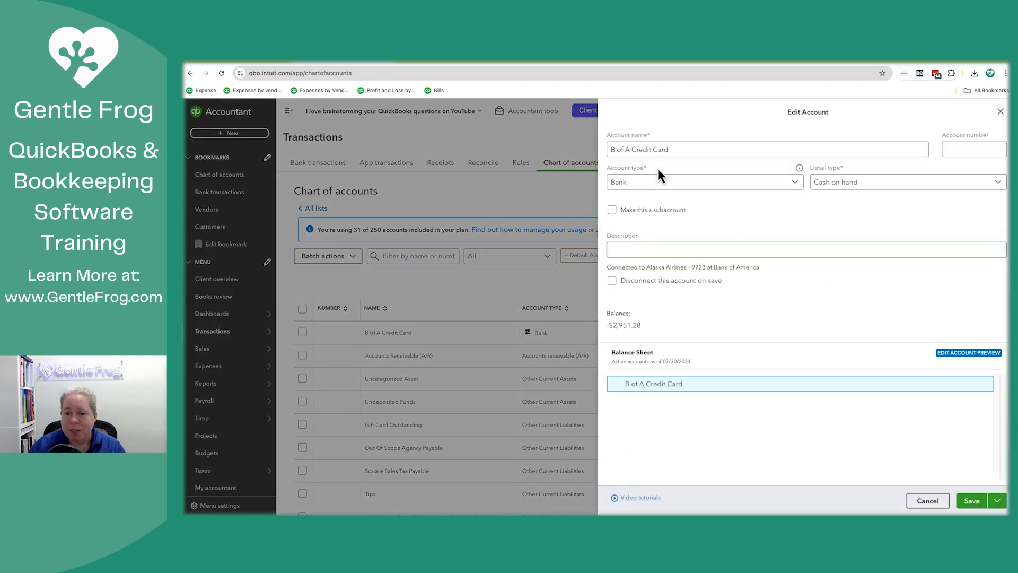
pyautogui.click(665, 186)
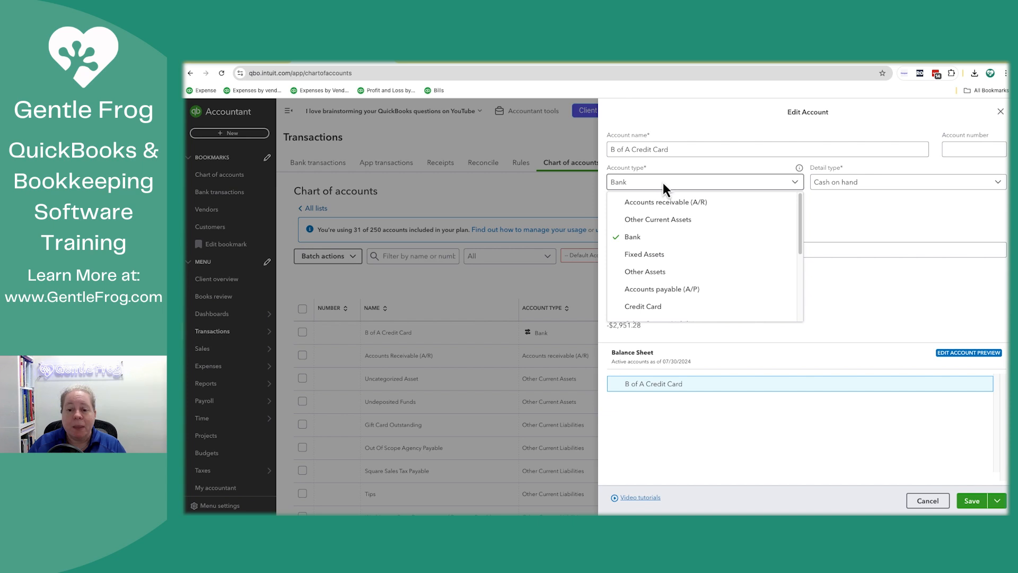
pyautogui.click(653, 306)
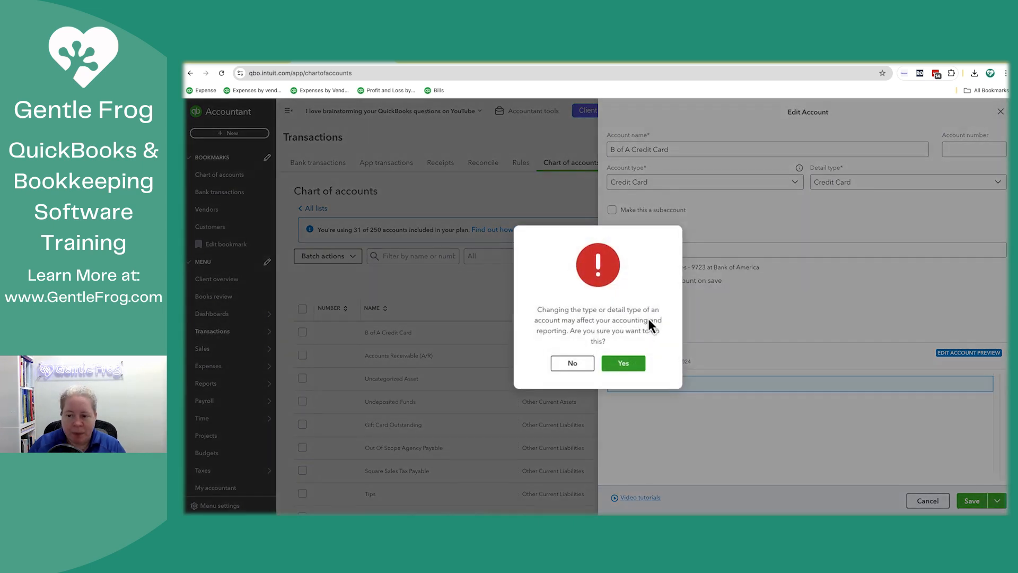
pyautogui.click(631, 363)
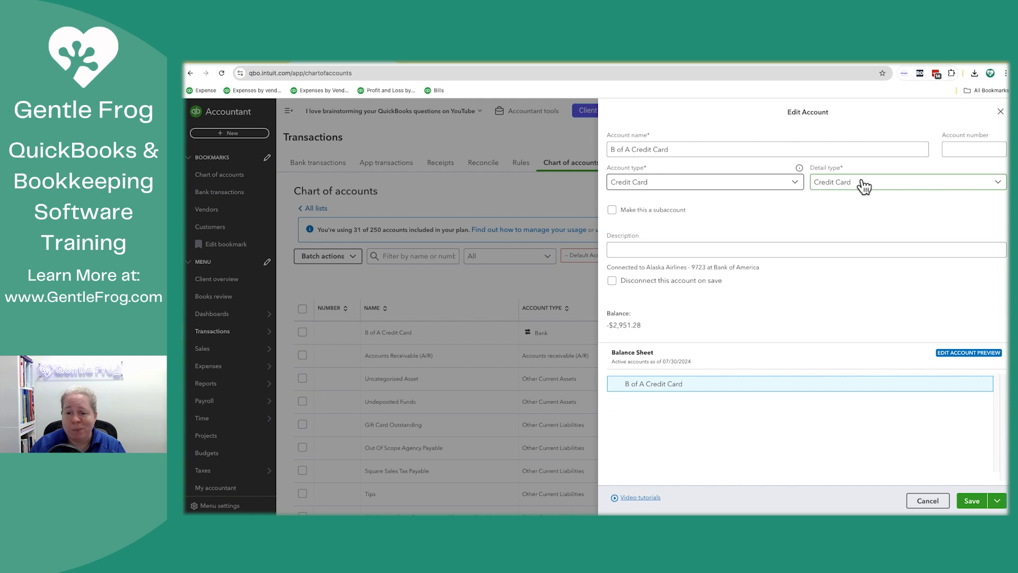
pyautogui.click(638, 154)
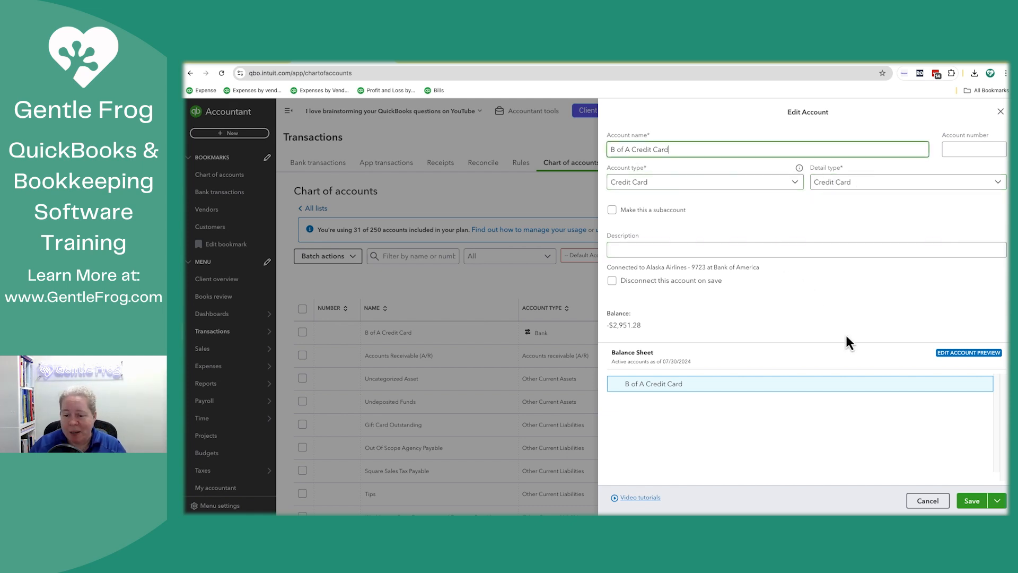
pyautogui.click(973, 501)
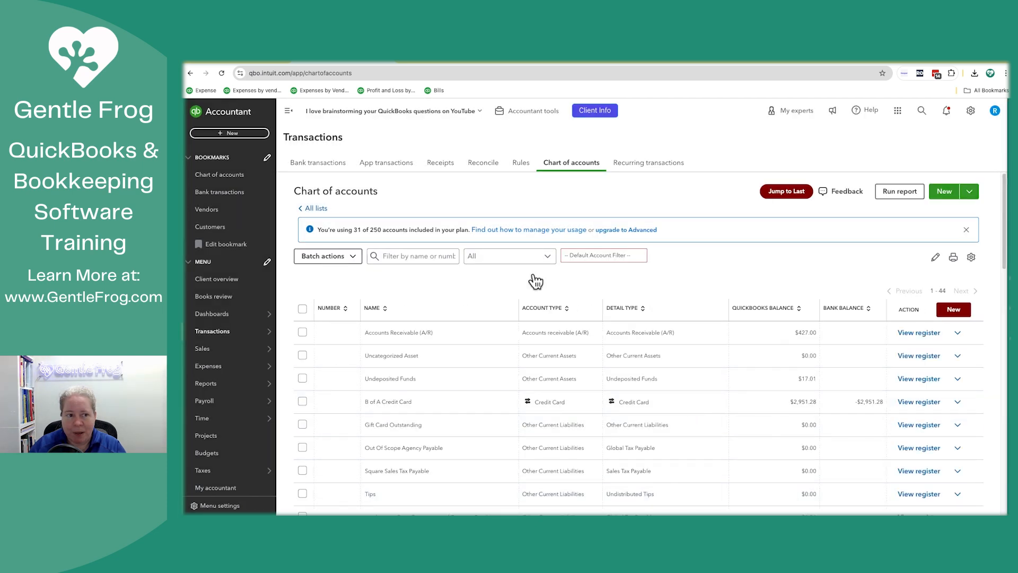
# - Rerun the Balance Sheet report to check where the B of A Credit Card account is classified after the type change
pyautogui.click(244, 58)
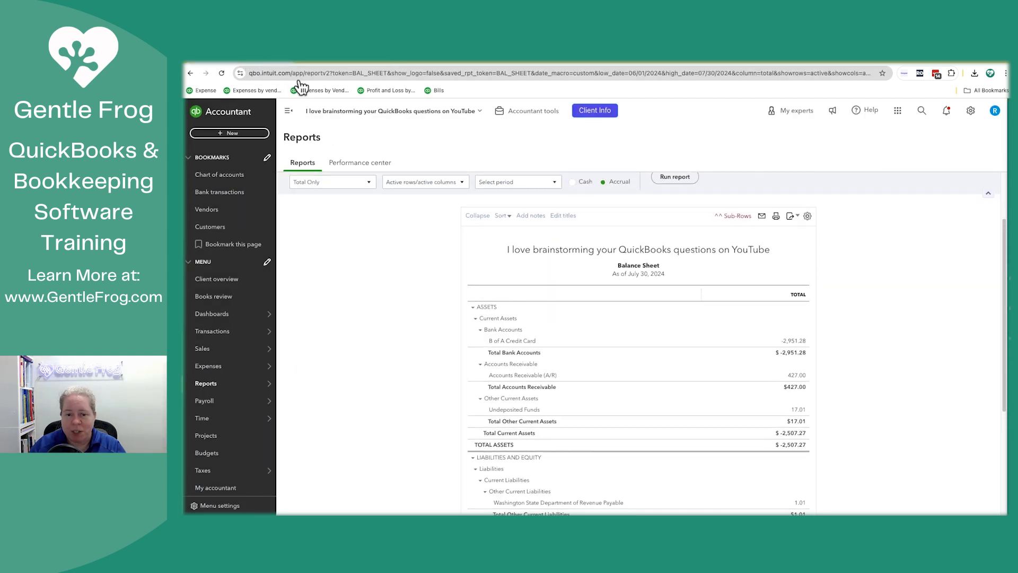
pyautogui.click(673, 258)
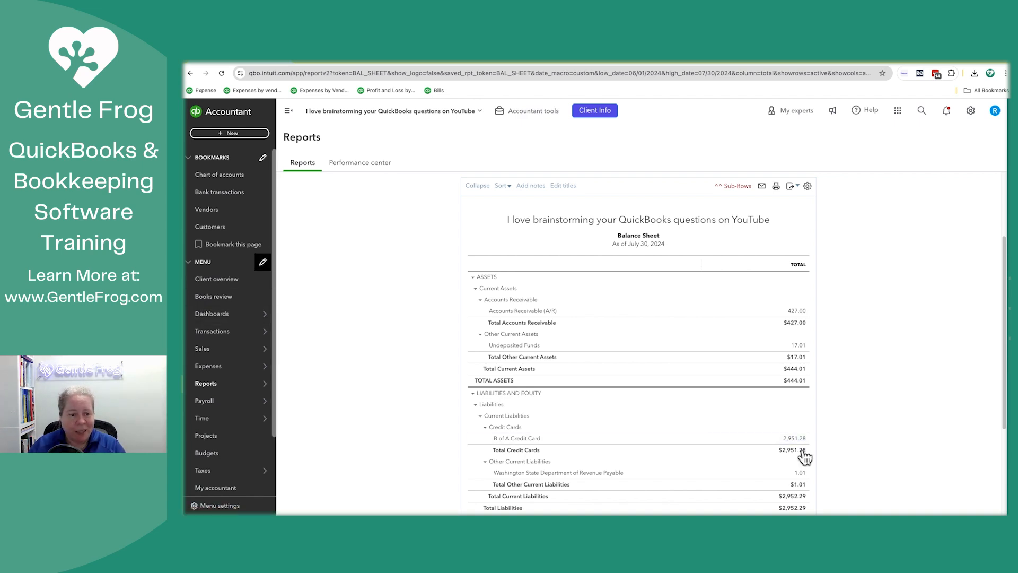
# - Open the bank transactions page, reload it to refresh the connected account's details, and update the B of A Credit Card feed
pyautogui.click(235, 194)
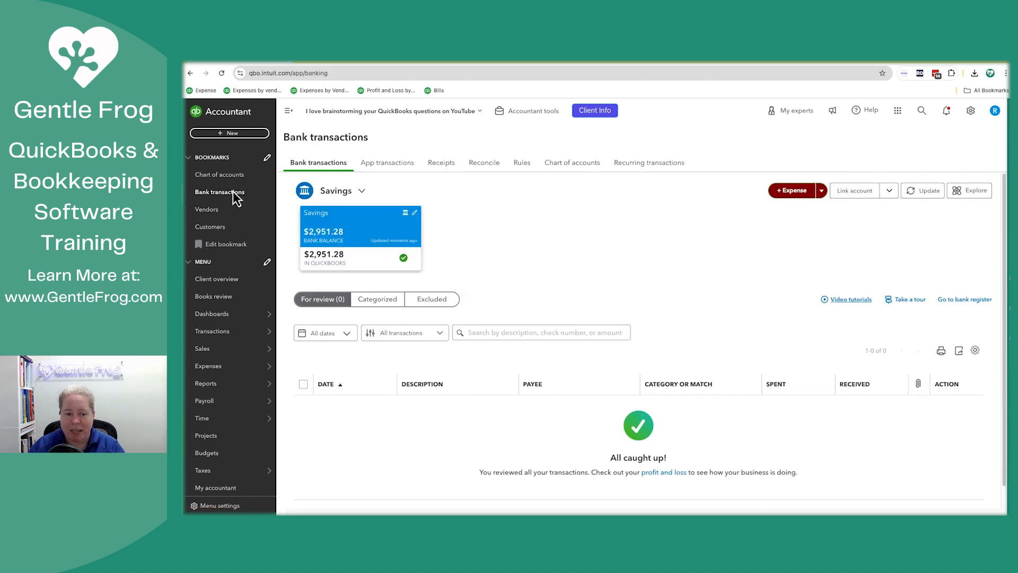
pyautogui.click(222, 74)
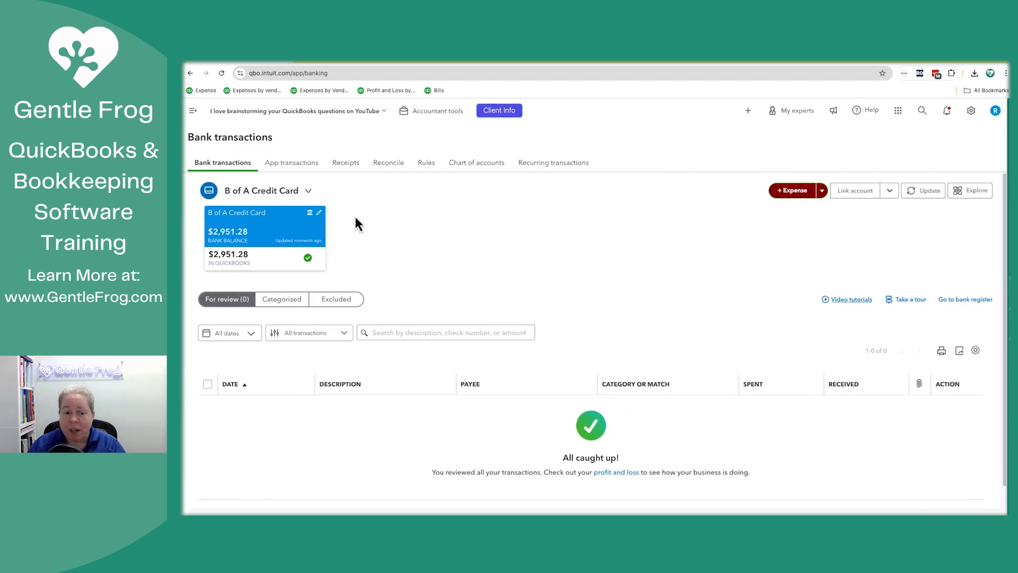
pyautogui.click(920, 195)
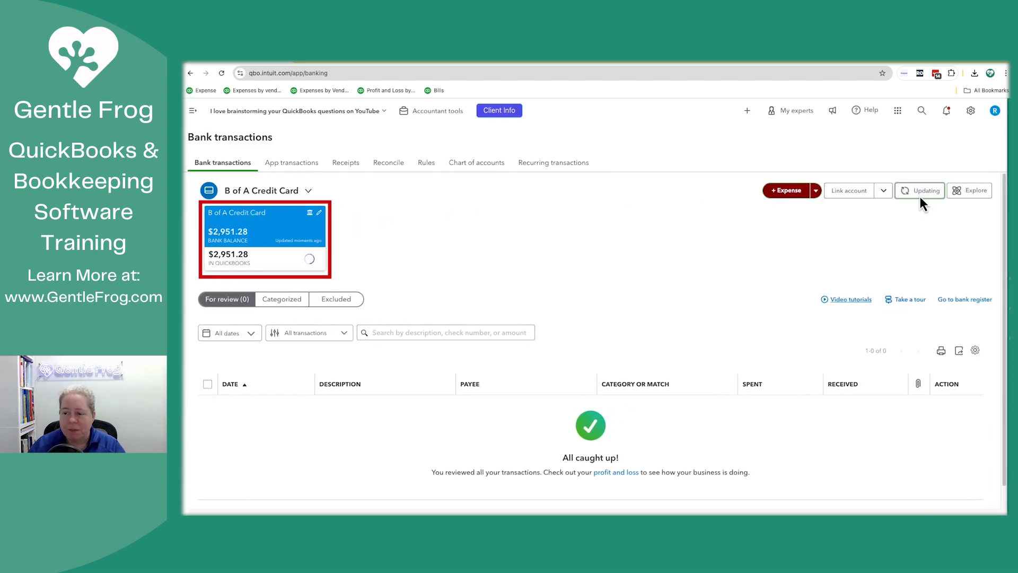